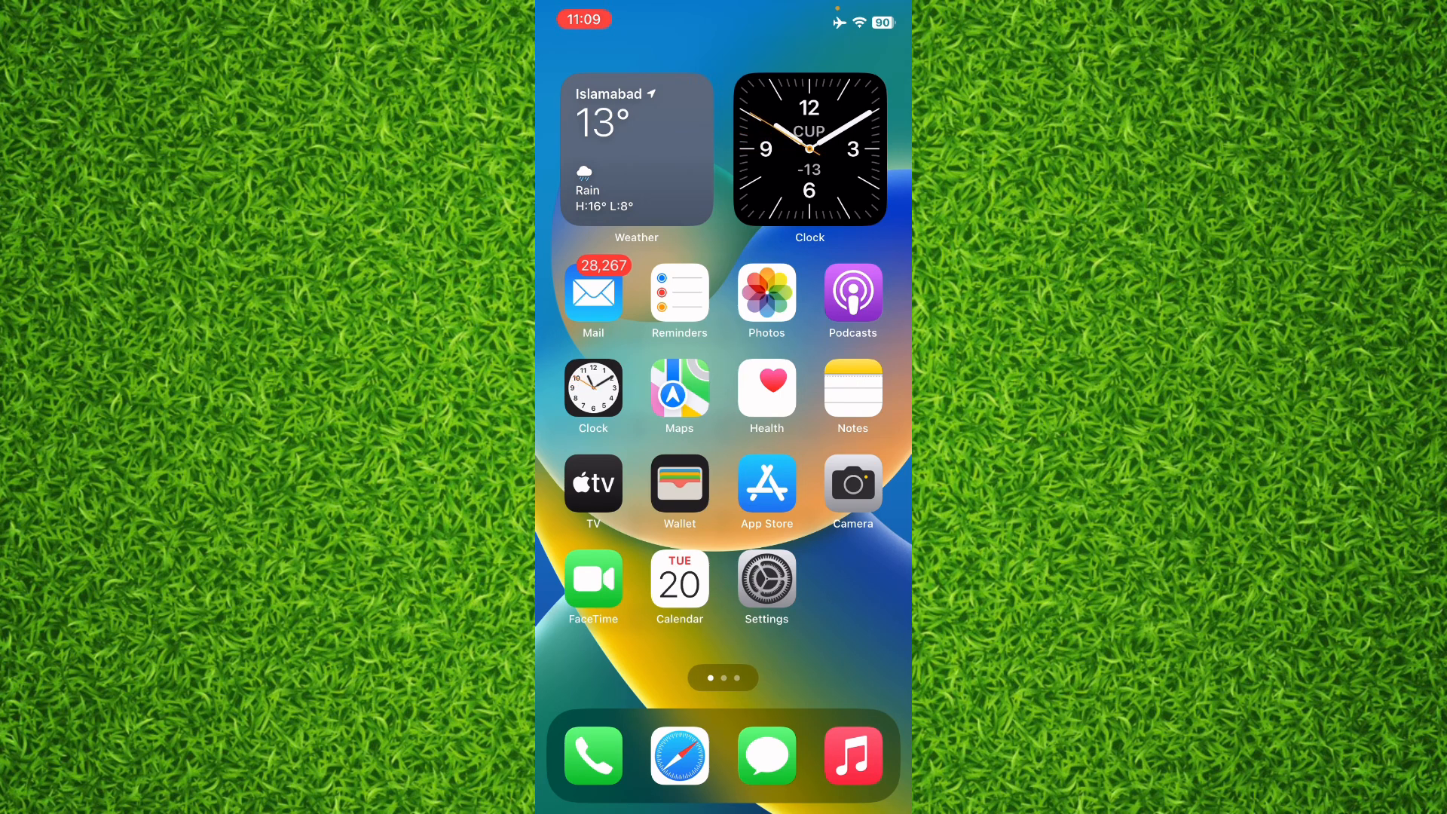
- Swipe through the Home Screen app pages to the App Library and back to the first page
mouse_move(837, 452)
left_mouse_down()
mouse_move(589, 452)
mouse_move(837, 453)
left_mouse_up()
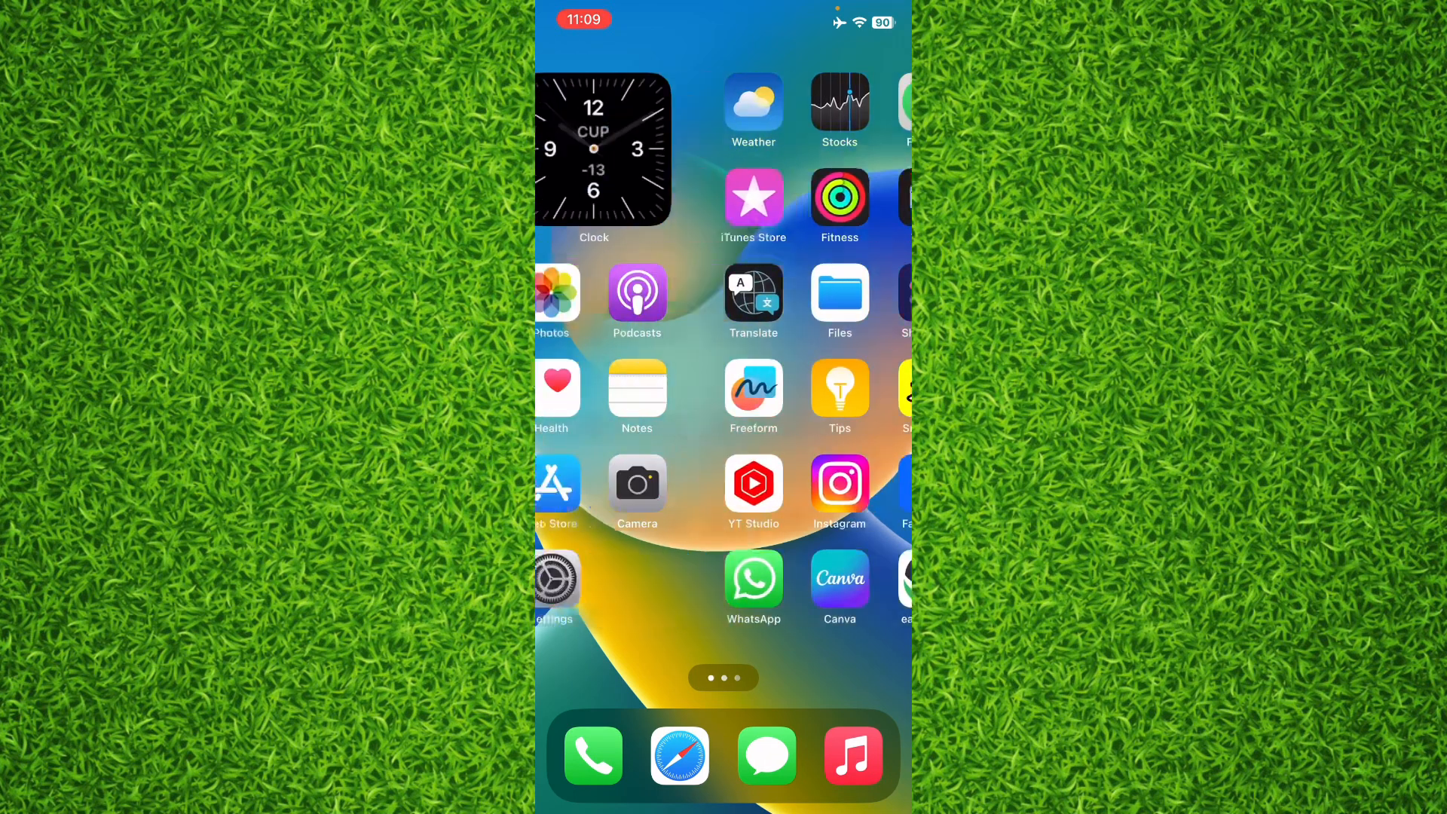
left_click_drag(588, 453, 837, 453)
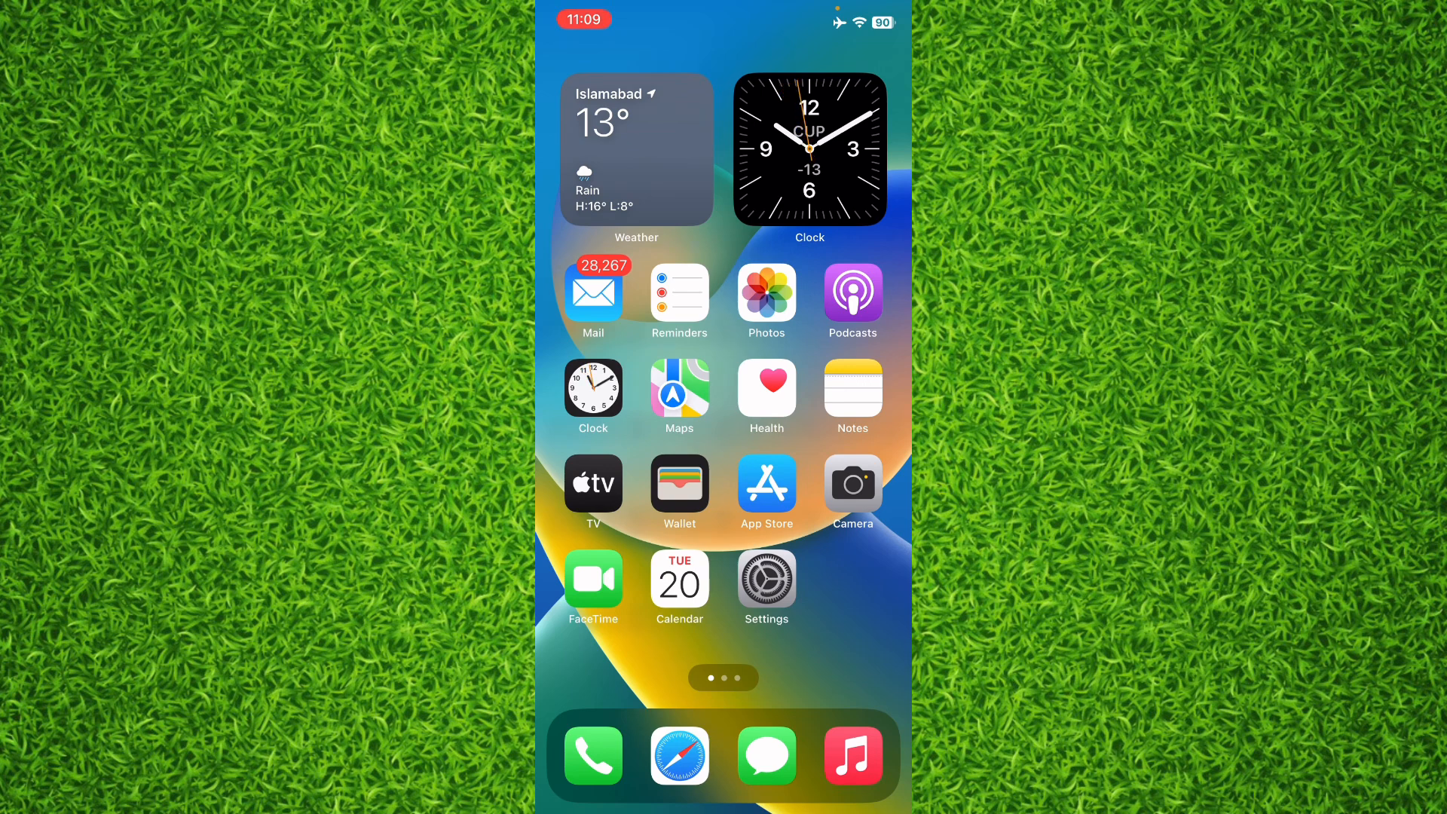
left_click_drag(837, 453, 588, 452)
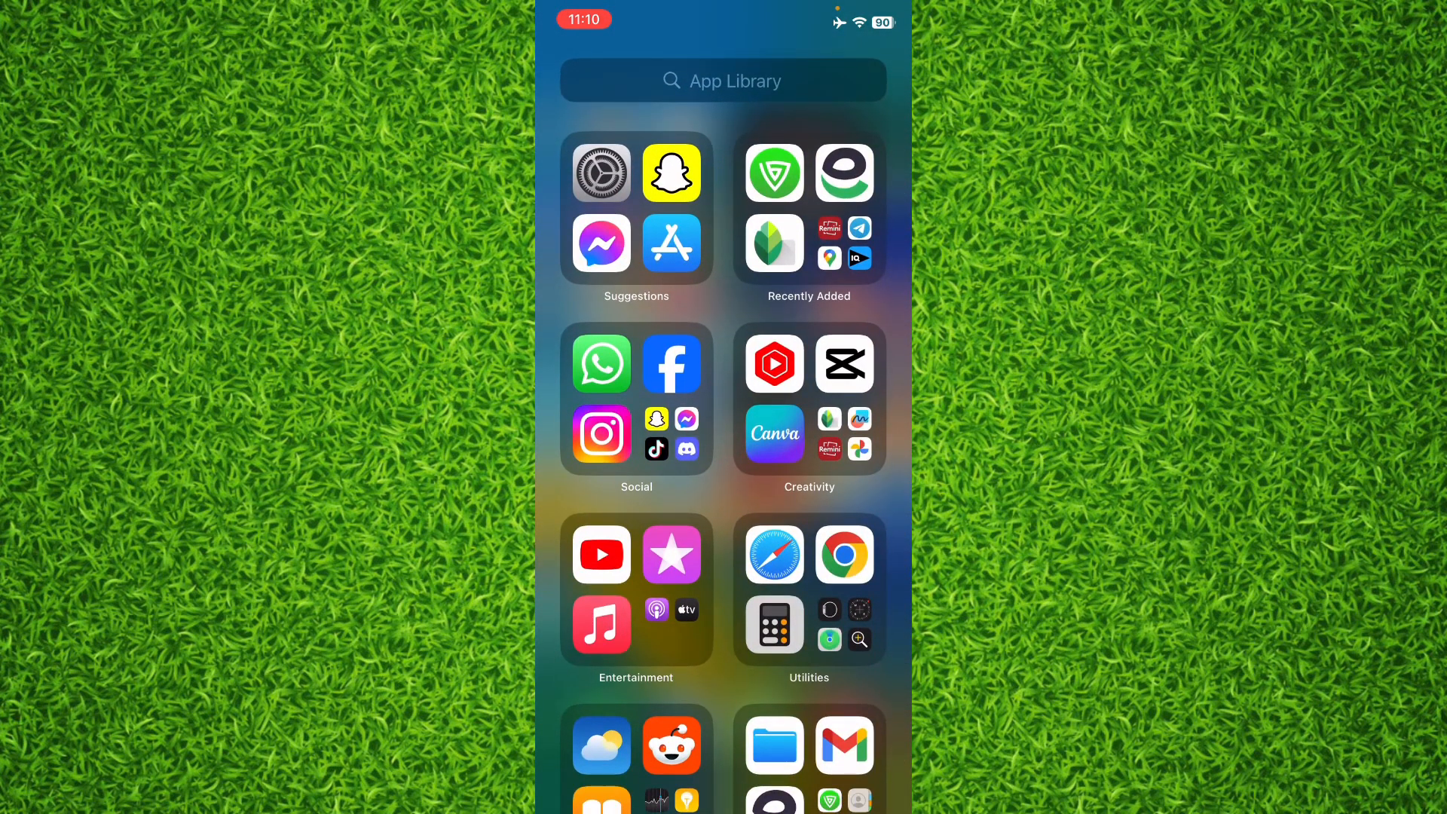
left_click_drag(588, 452, 838, 453)
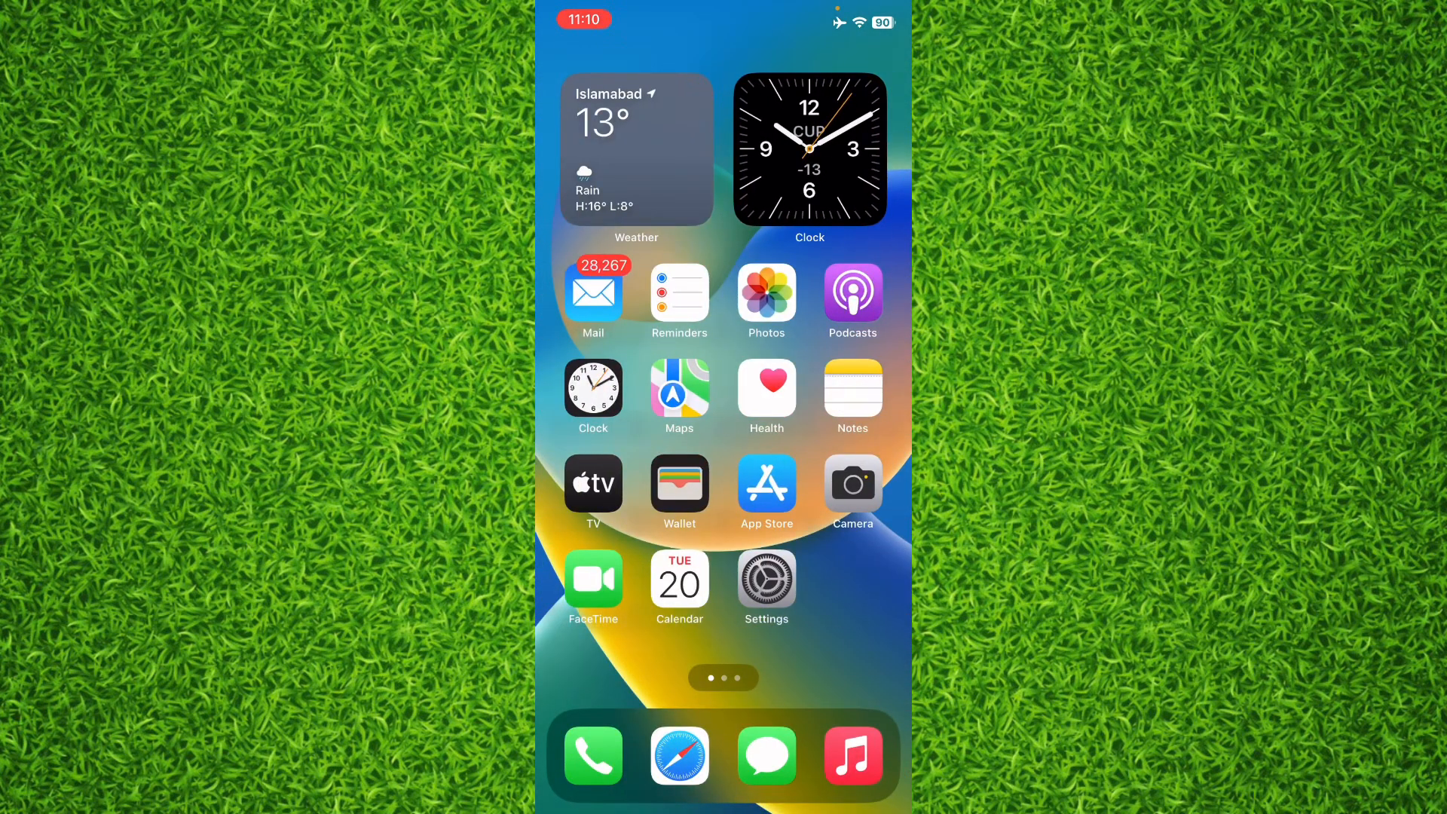
- Browse the recent apps switcher, return home, and enter Screen Time with this week's usage chart
left_click_drag(724, 803, 723, 452)
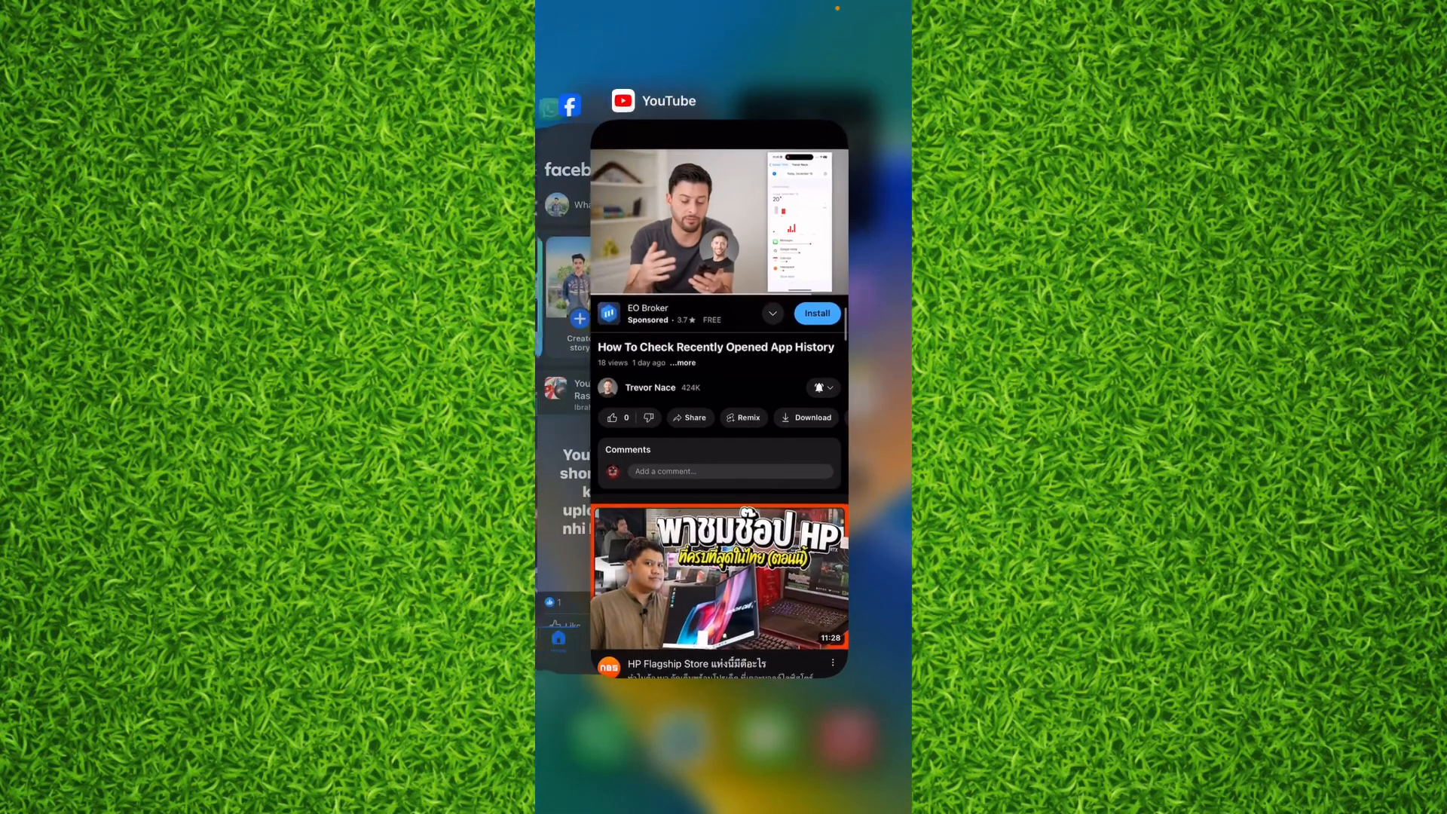
mouse_move(634, 396)
left_mouse_down()
mouse_move(859, 397)
mouse_move(634, 396)
left_mouse_up()
mouse_move(836, 396)
left_mouse_down()
mouse_move(634, 396)
mouse_move(838, 396)
left_mouse_up()
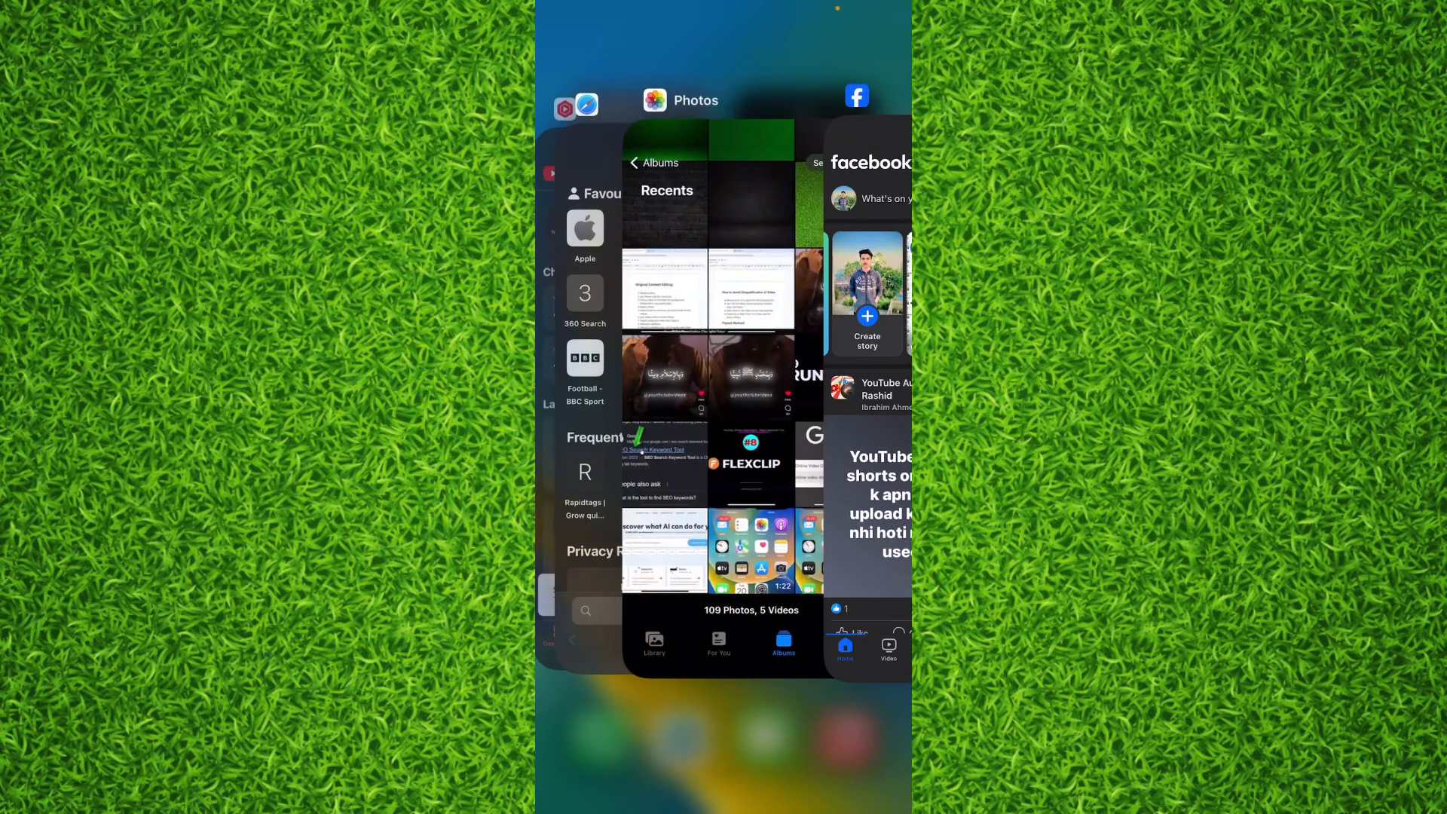
left_click_drag(634, 396, 837, 396)
left_click(723, 735)
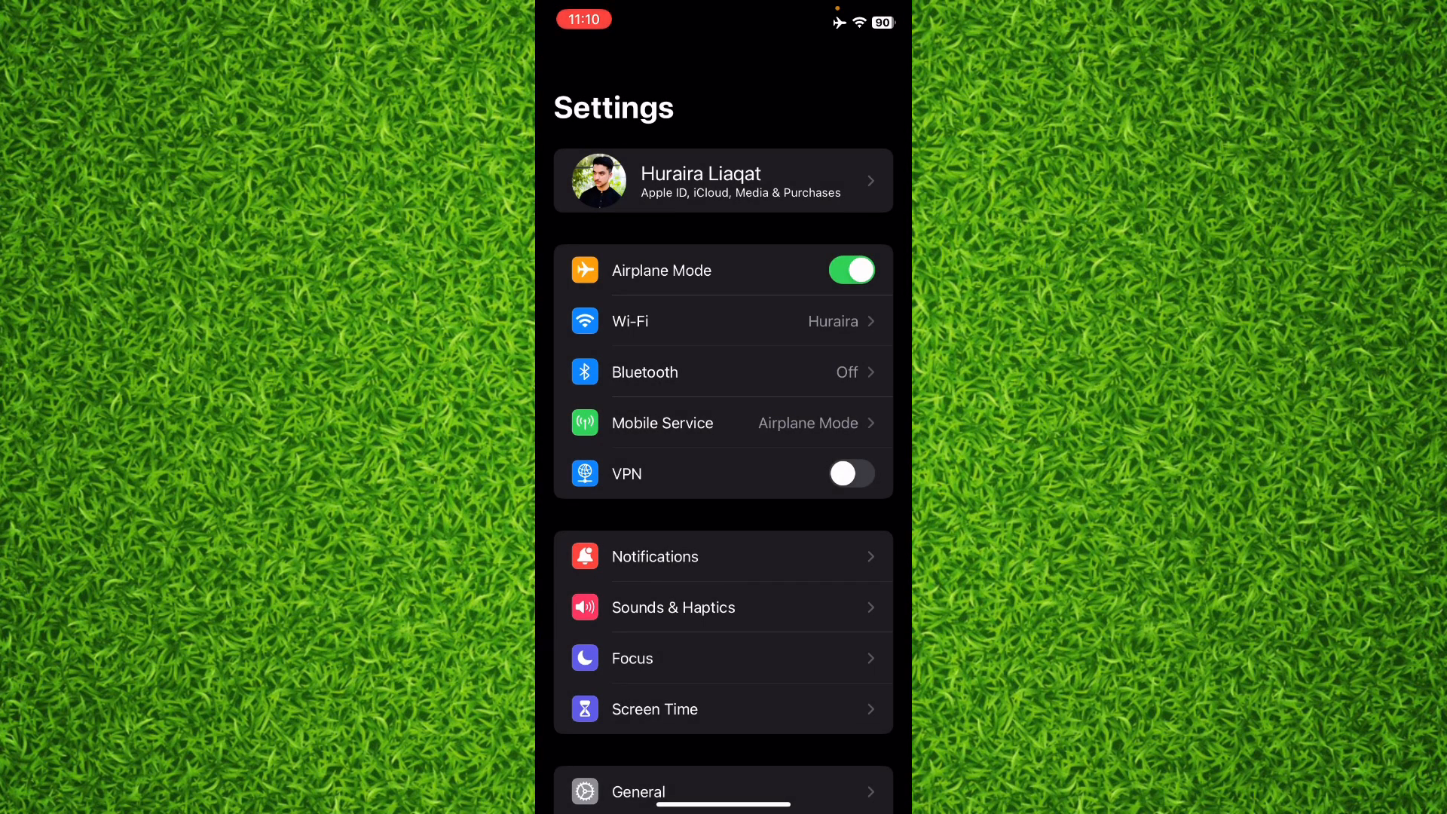
left_click(724, 709)
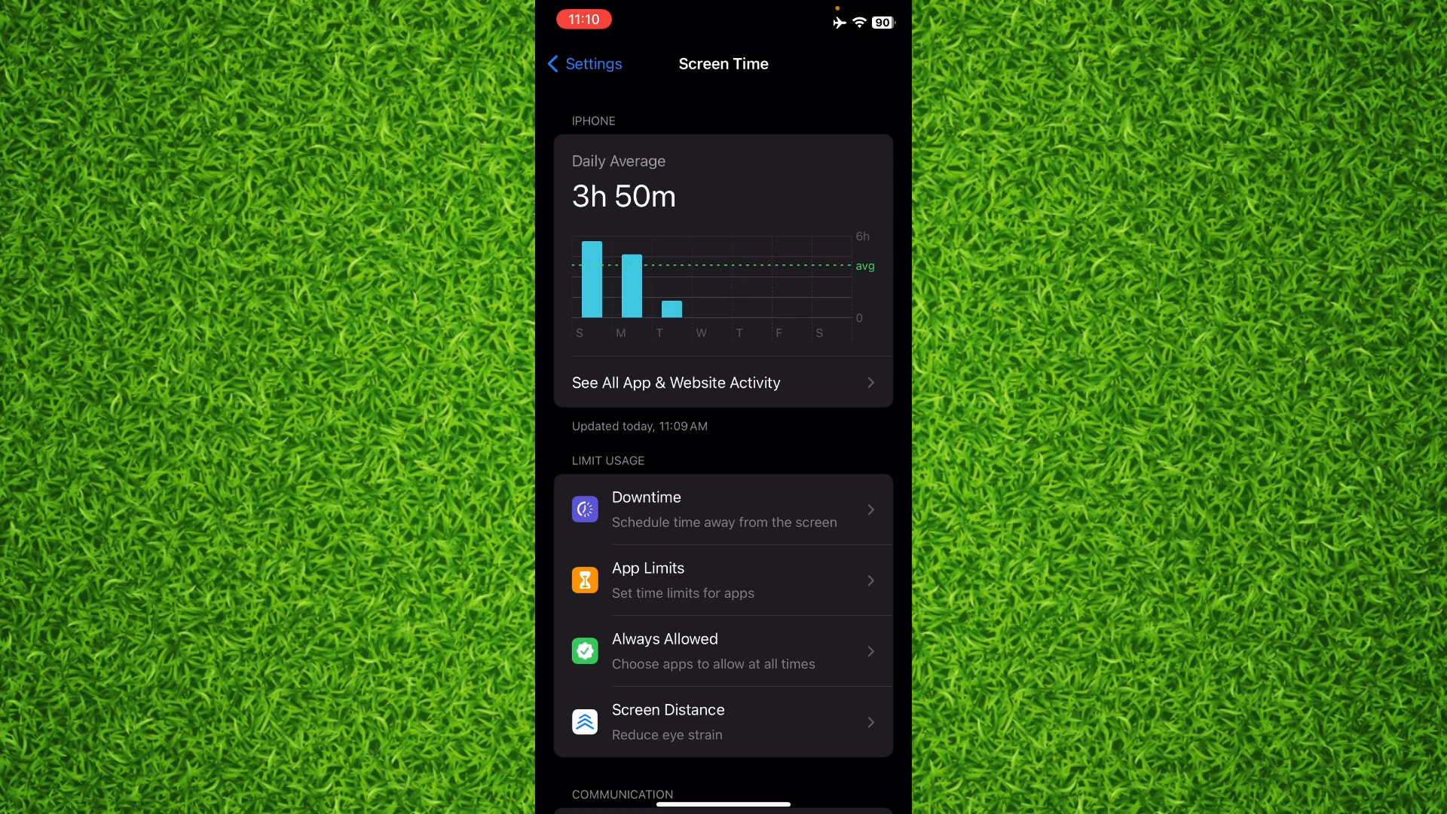
- Show the full weekly app and website activity with per-app usage, pickups and notifications
left_click(723, 382)
scroll(724, 453, "down", 5)
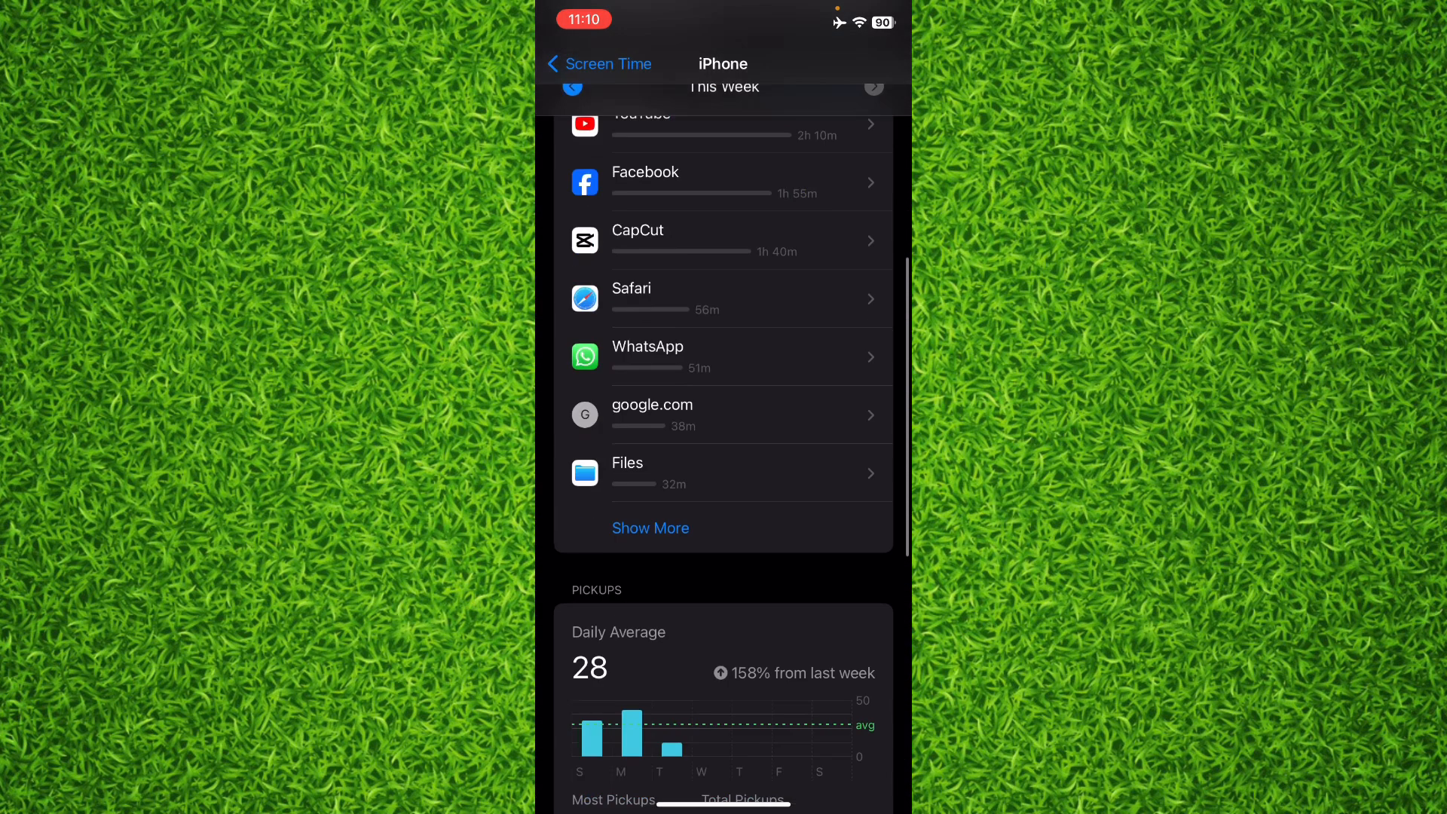
scroll(725, 452, "down", 5)
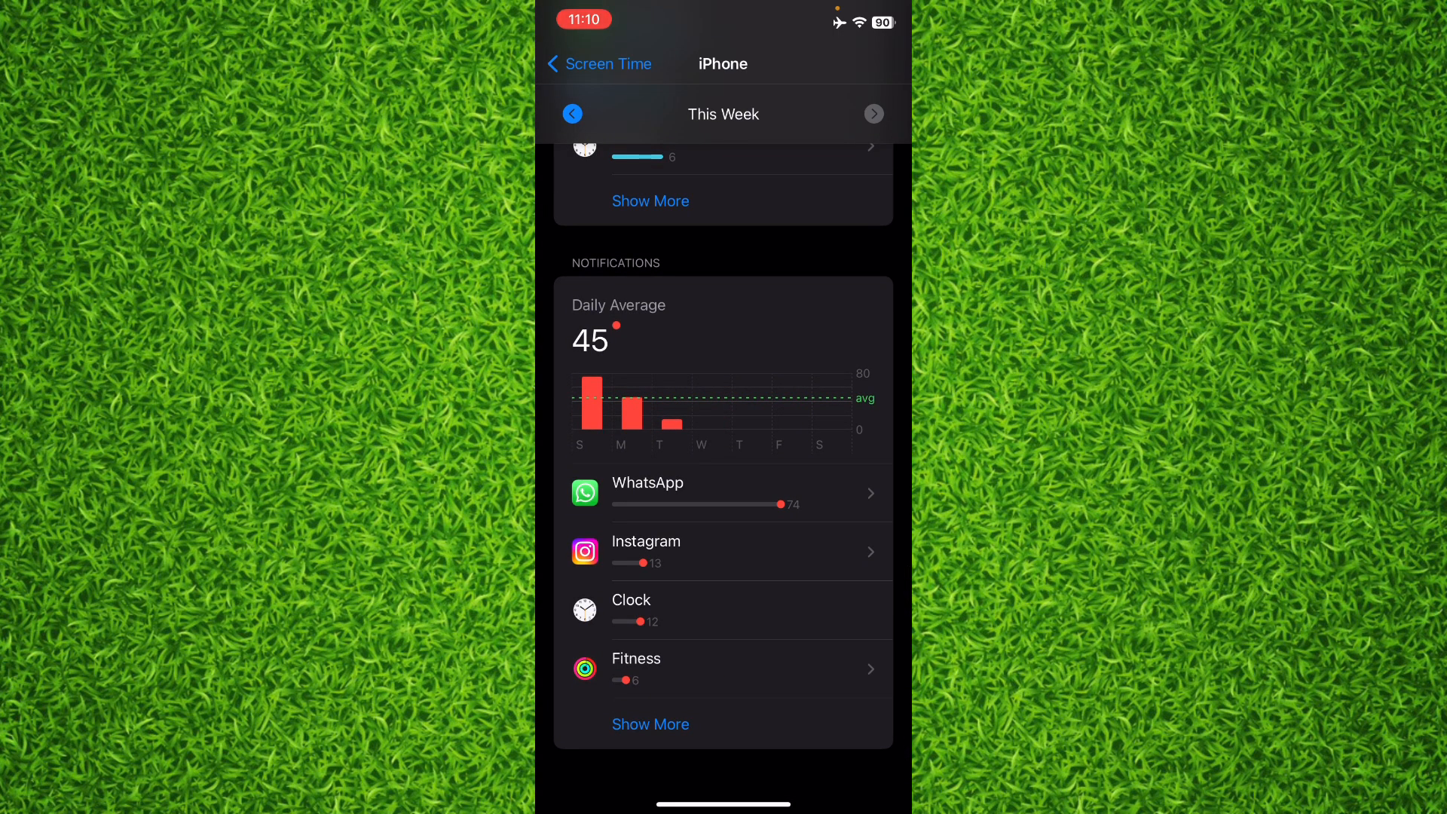
scroll(724, 453, "up", 8)
scroll(724, 452, "down", 4)
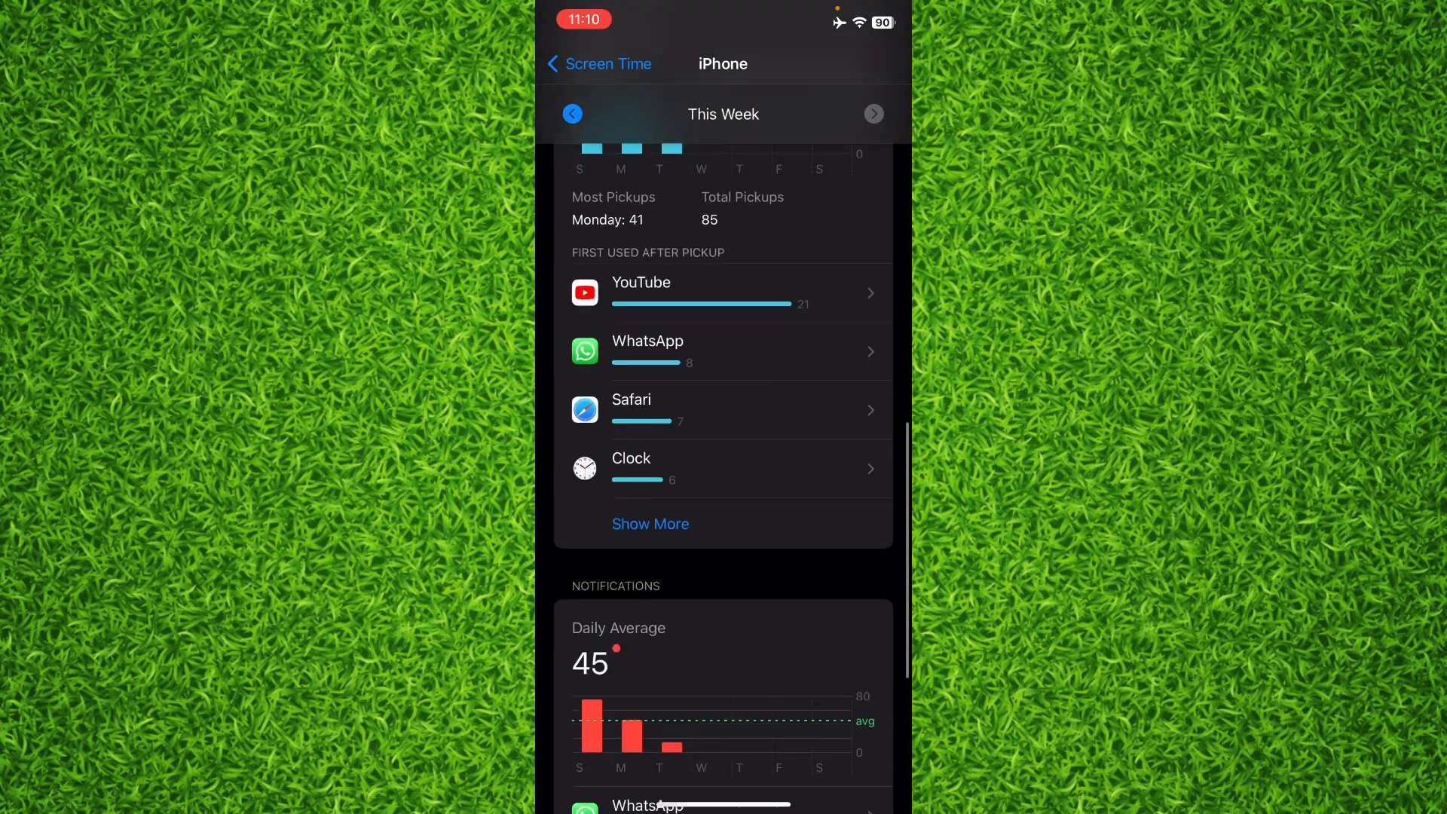
scroll(724, 453, "up", 3)
scroll(724, 453, "down", 1)
scroll(724, 454, "down", 5)
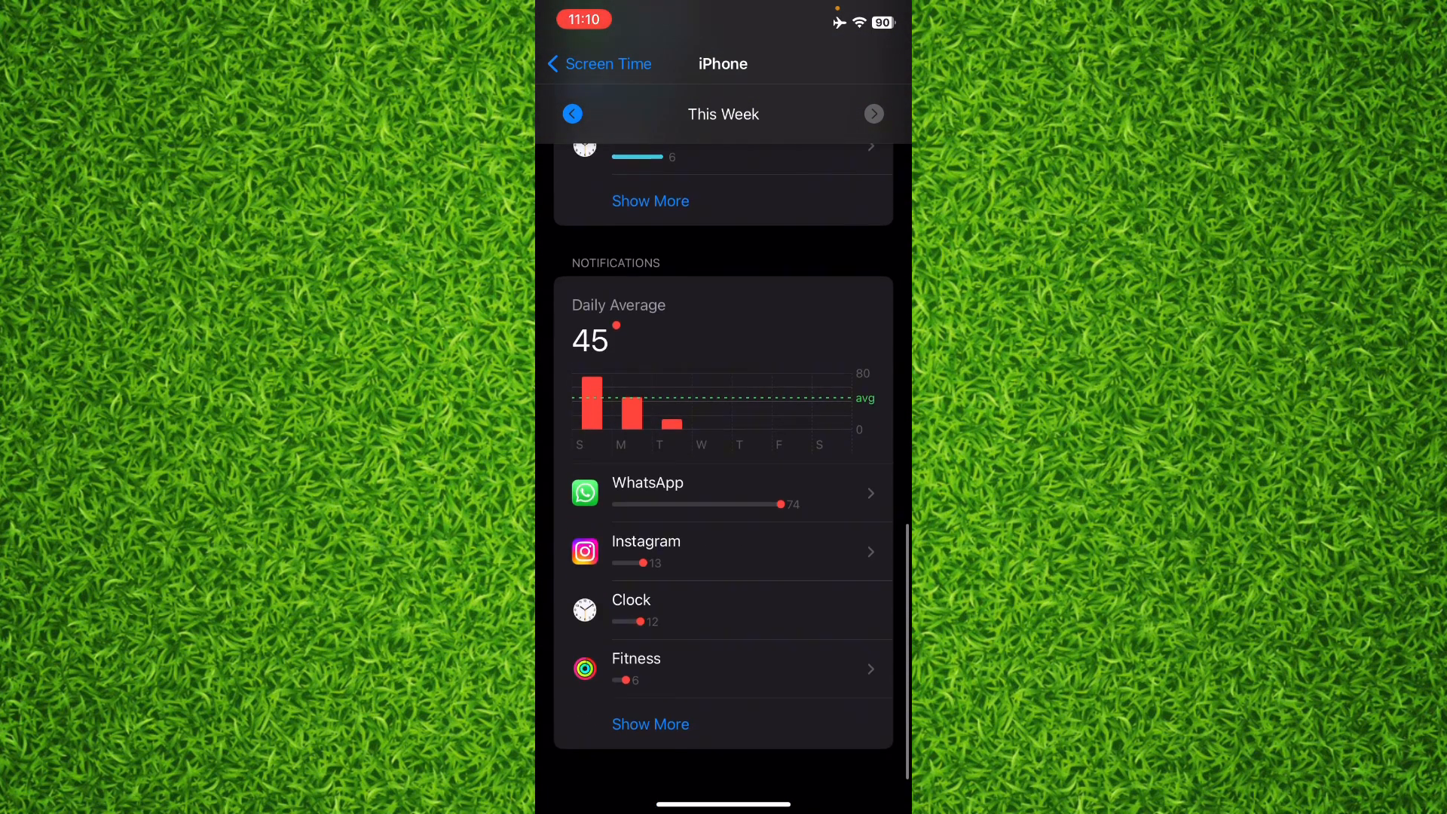
scroll(723, 452, "down", 3)
scroll(724, 453, "down", 3)
scroll(724, 454, "up", 2)
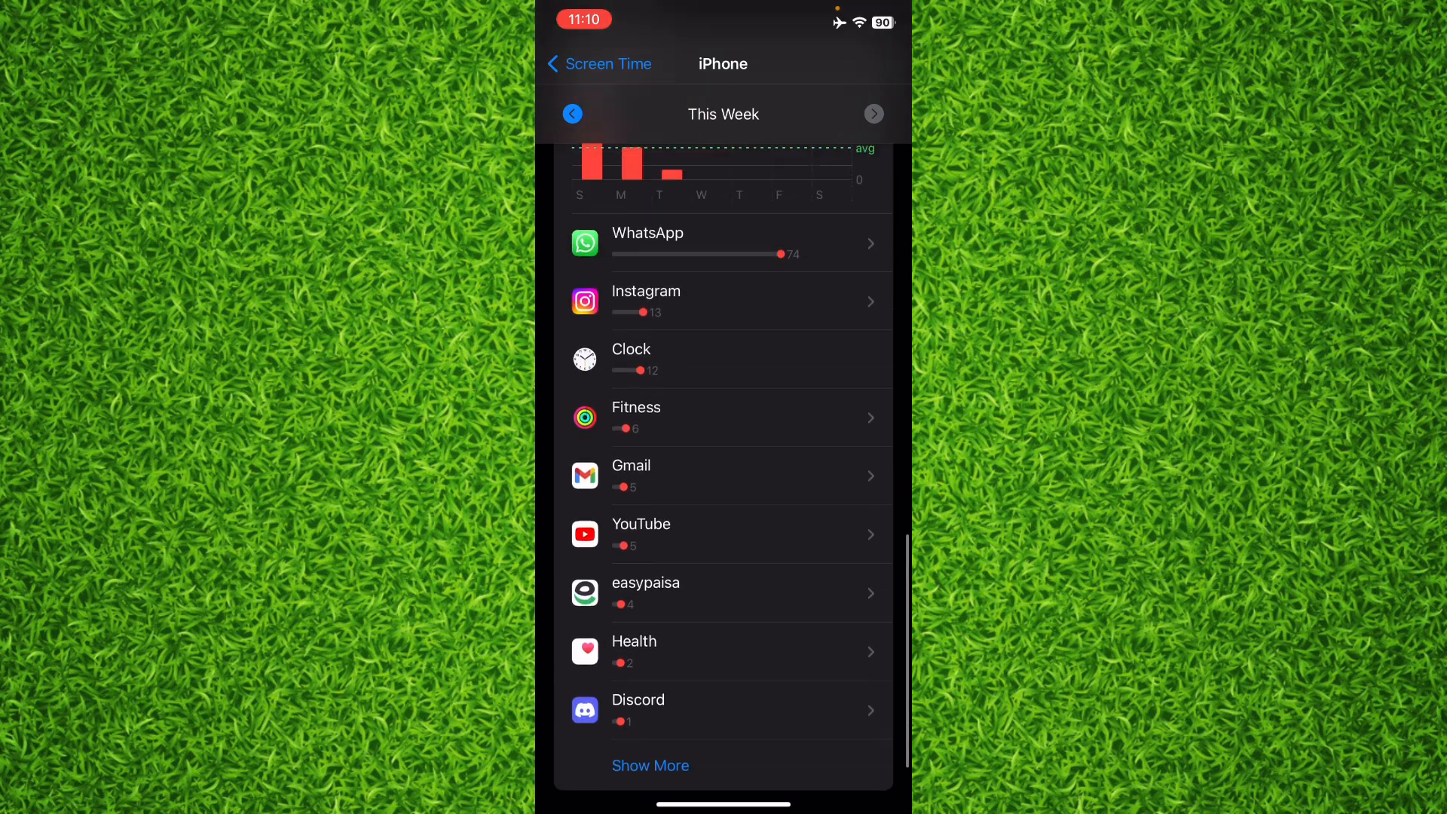
scroll(724, 453, "up", 6)
scroll(724, 453, "up", 5)
scroll(724, 452, "down", 5)
scroll(724, 453, "up", 2)
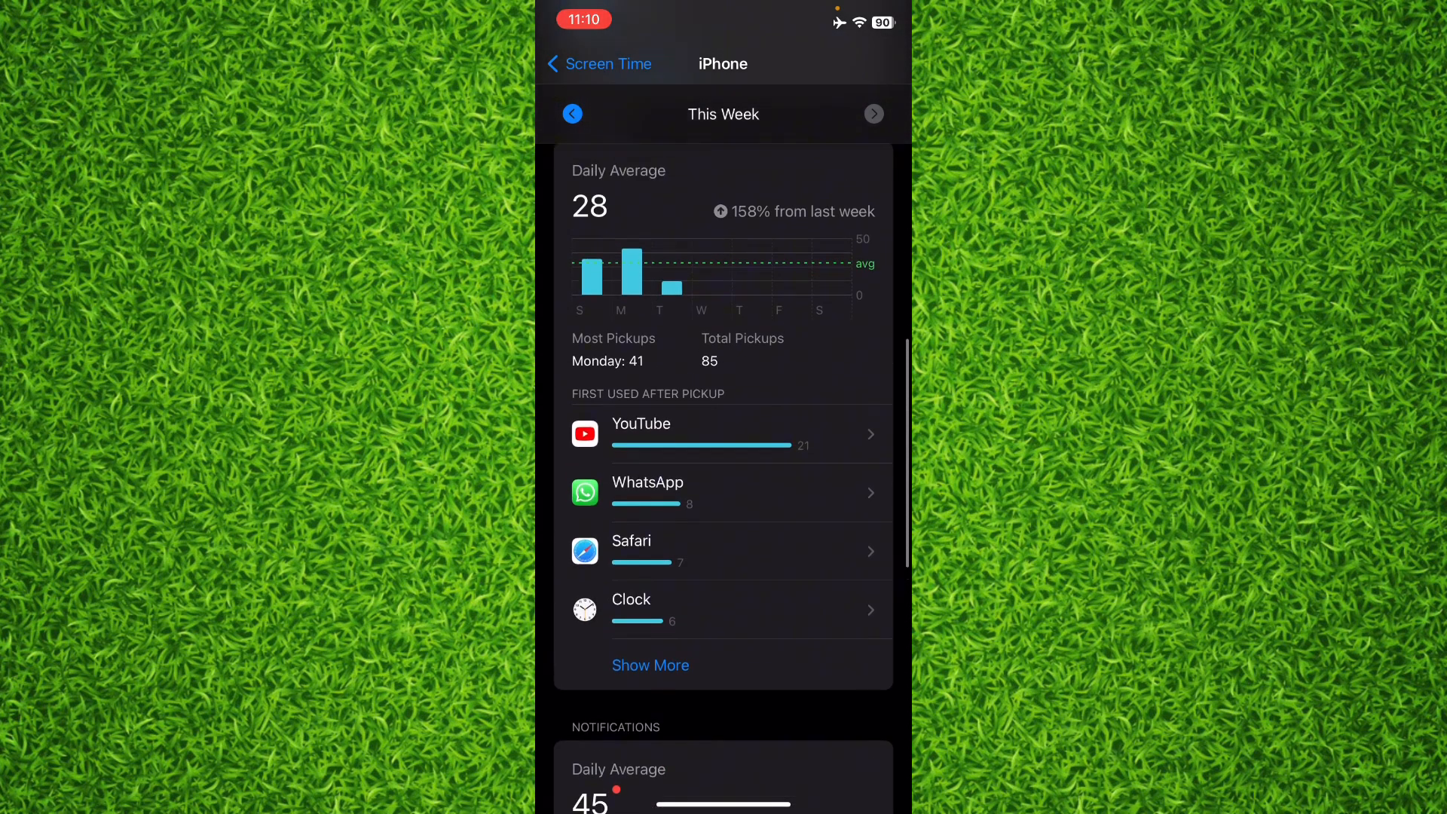
- Leave Settings for the Home Screen and move to the next page of apps
left_click_drag(723, 805, 725, 453)
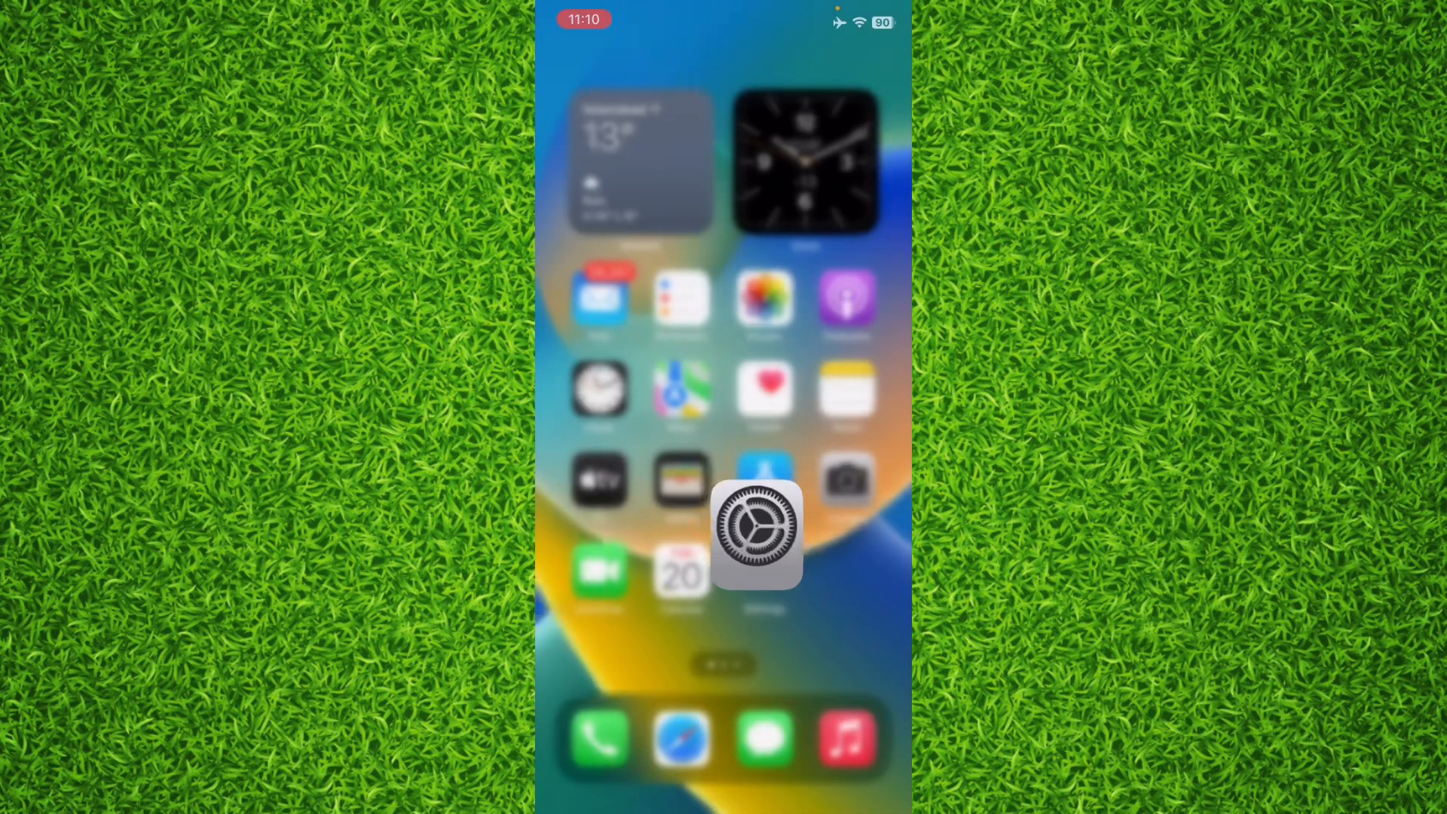
mouse_move(859, 588)
left_mouse_down()
mouse_move(588, 588)
mouse_move(860, 588)
left_mouse_up()
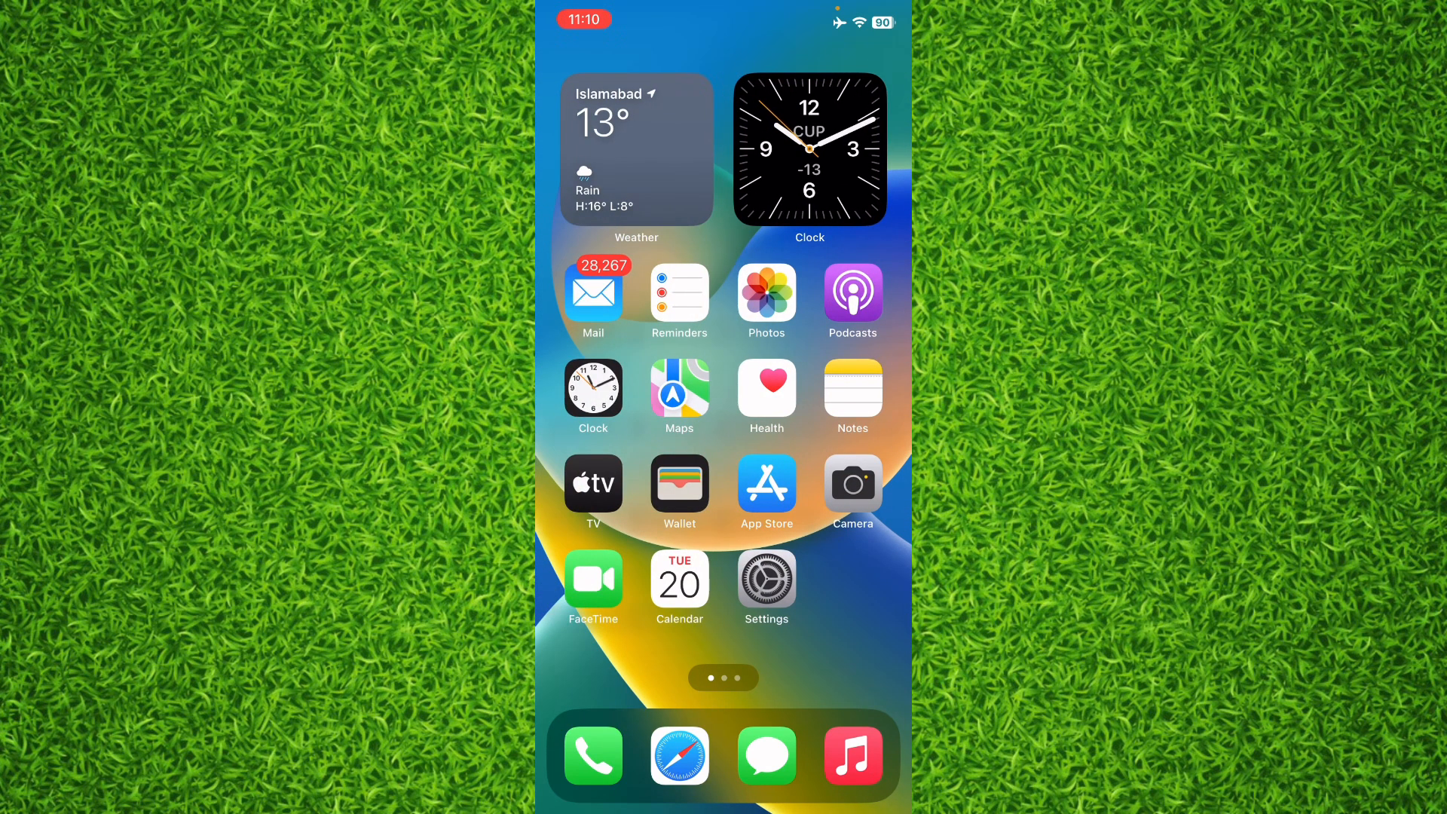